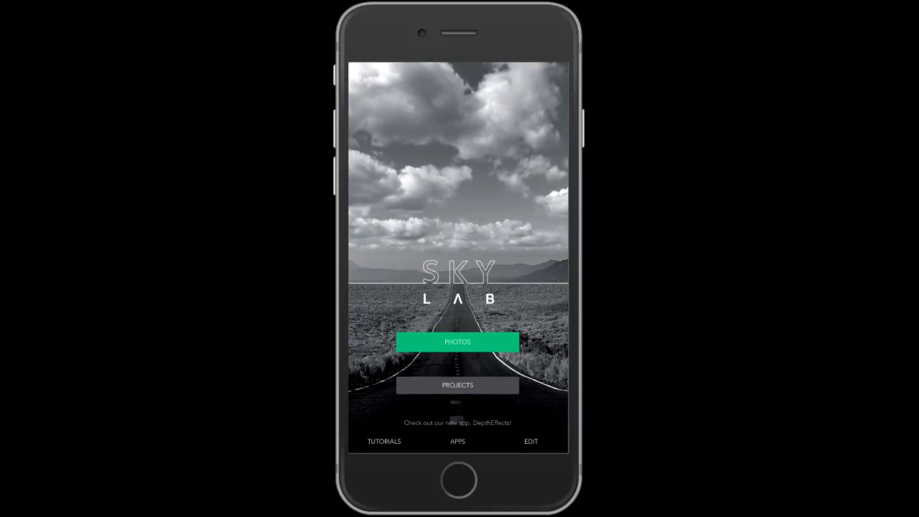
# Load the beach path photo from the library, reset the square crop to original framing, and start editing.
pyautogui.click(457, 342)
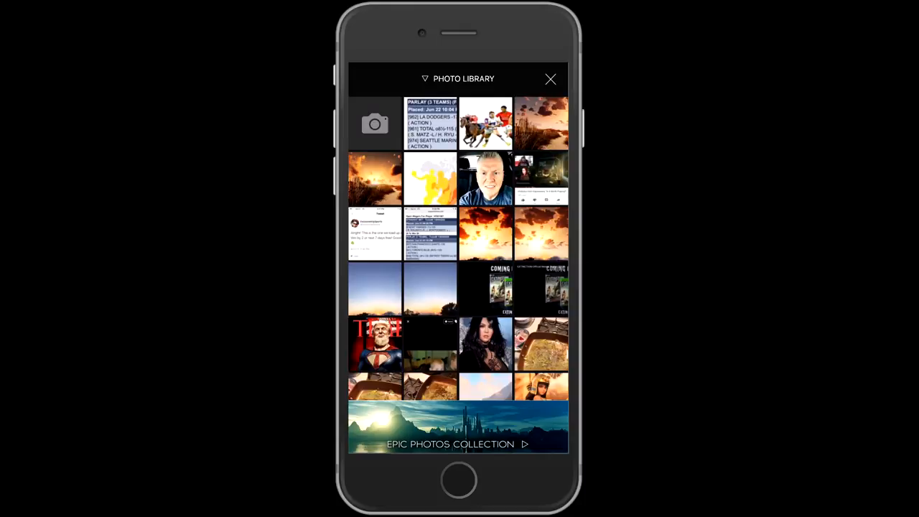
pyautogui.scroll(-10, 458, 251)
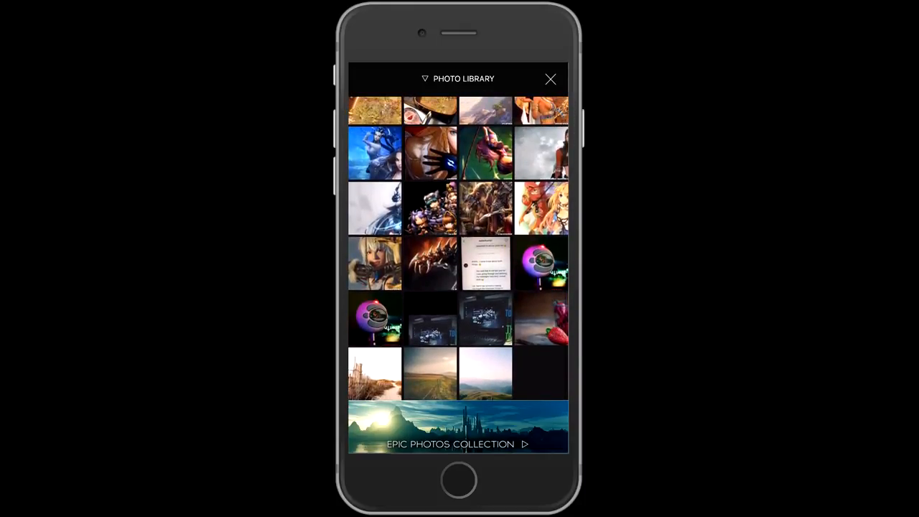
pyautogui.click(430, 374)
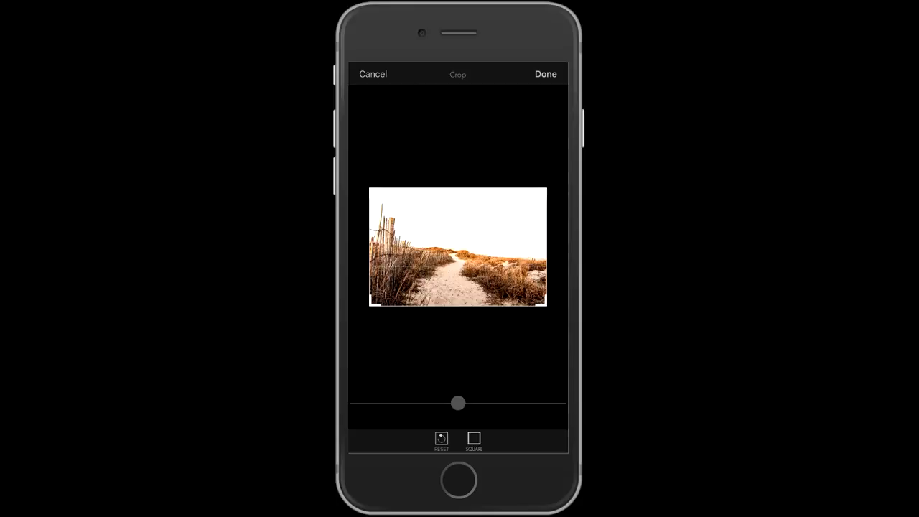
pyautogui.click(474, 439)
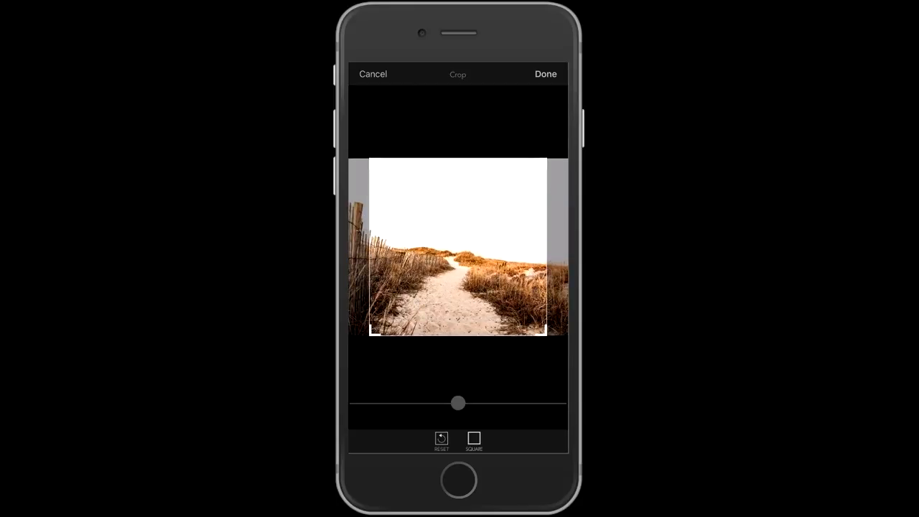
pyautogui.click(442, 439)
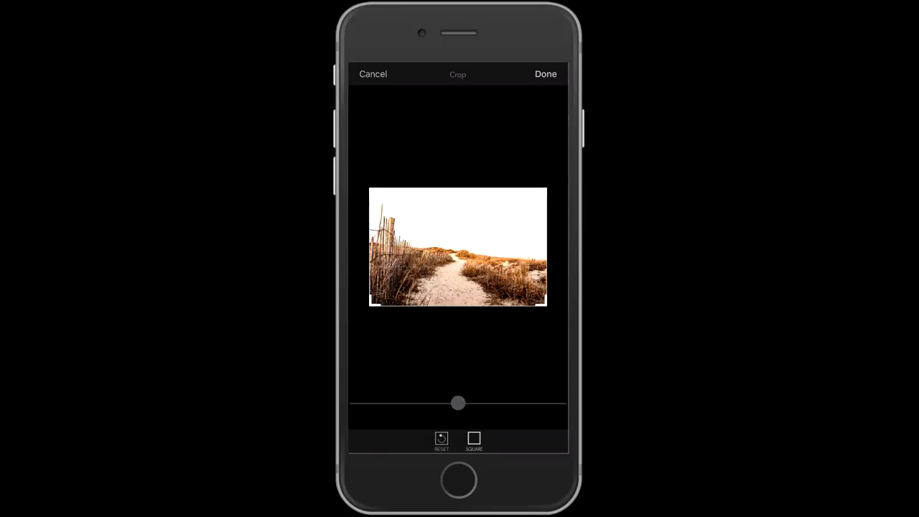
pyautogui.click(546, 74)
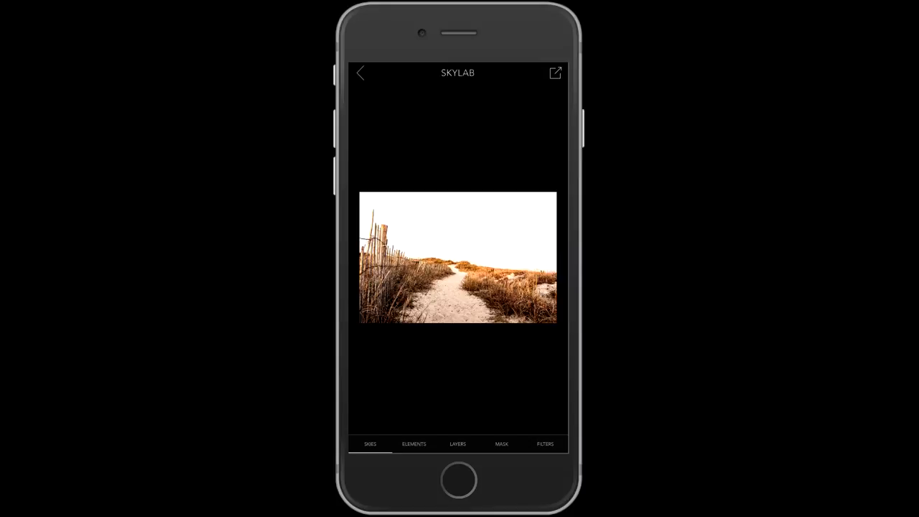
pyautogui.click(370, 444)
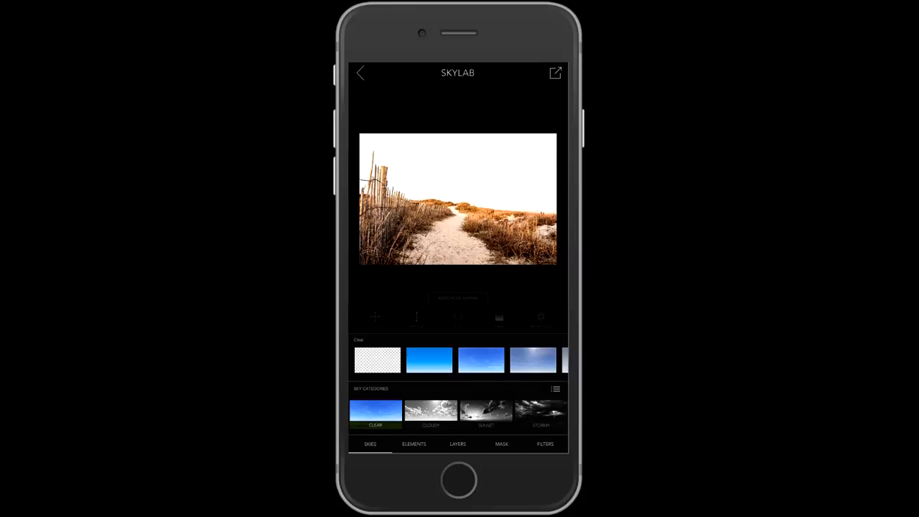
pyautogui.hscroll(5, 458, 413)
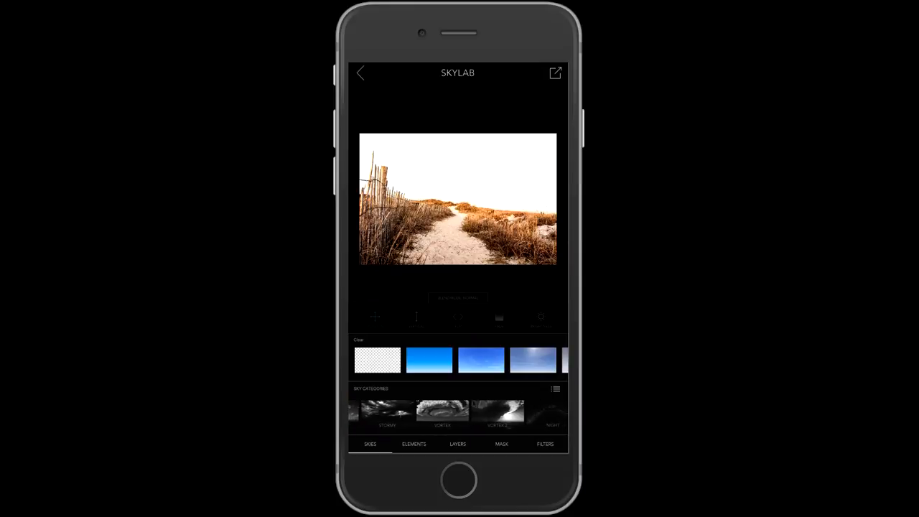
pyautogui.hscroll(1, 458, 413)
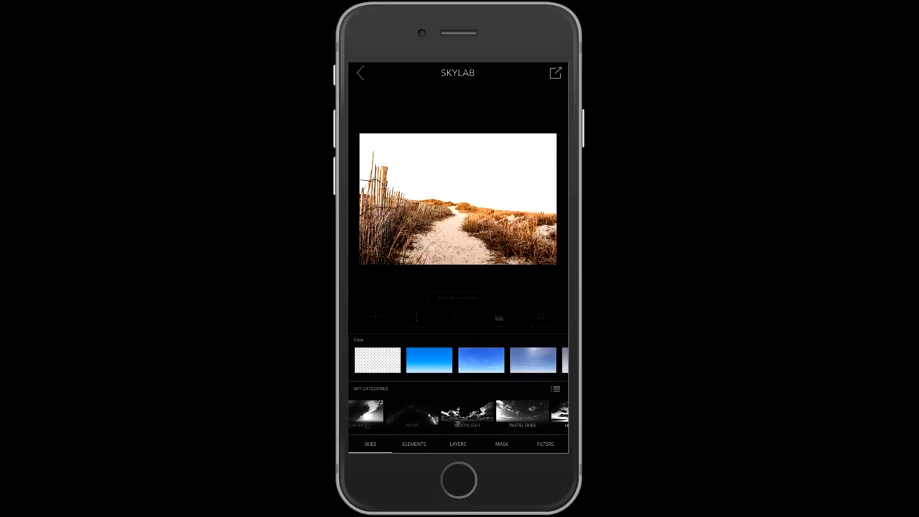
pyautogui.hscroll(-5, 458, 413)
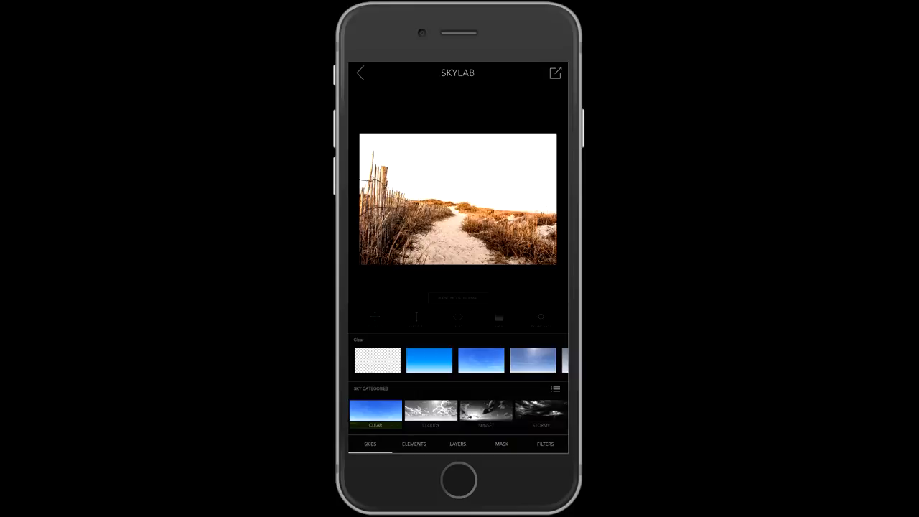
# Browse the cloudy, sunset and stormy sky collections, settling back on the sunset skies.
pyautogui.click(430, 413)
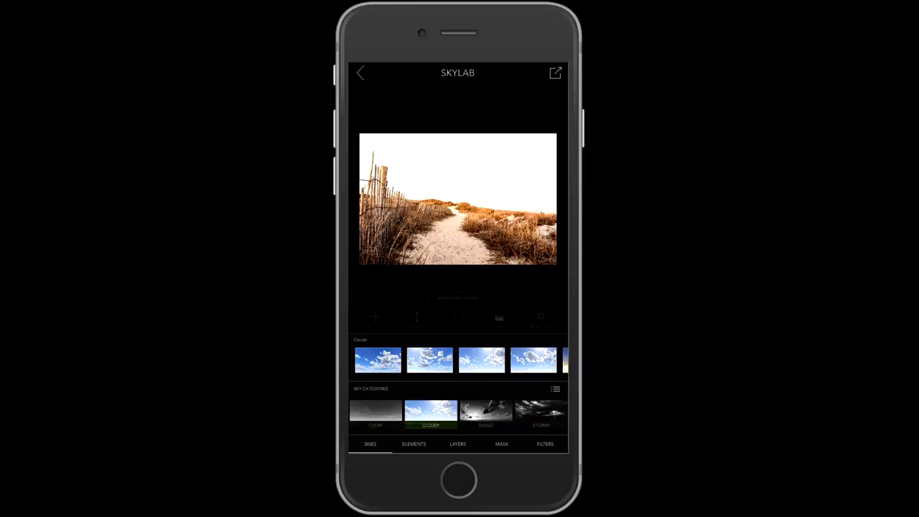
pyautogui.moveTo(503, 360); pyautogui.dragTo(373, 361)
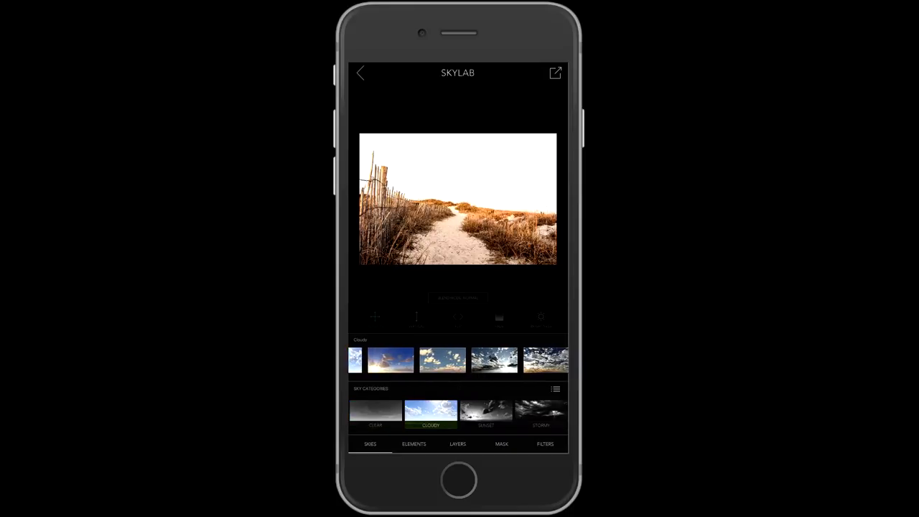
pyautogui.click(486, 411)
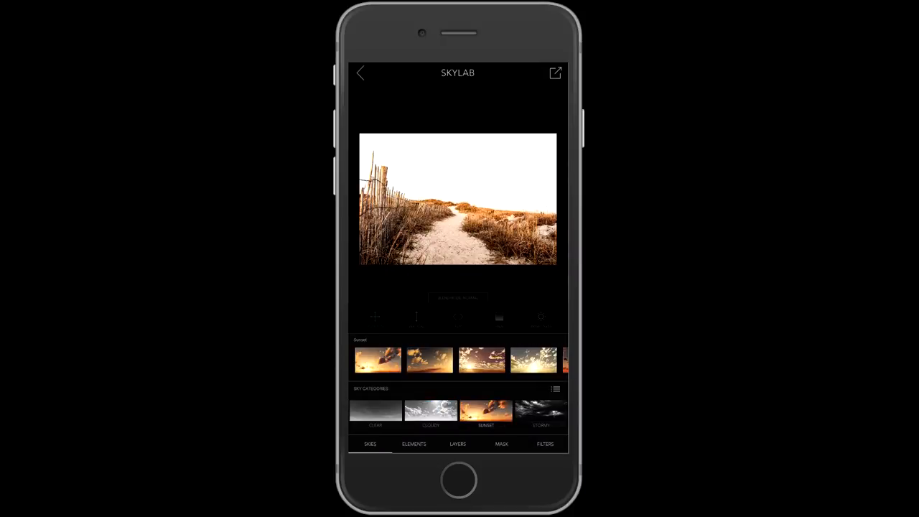
pyautogui.moveTo(503, 361); pyautogui.dragTo(374, 360)
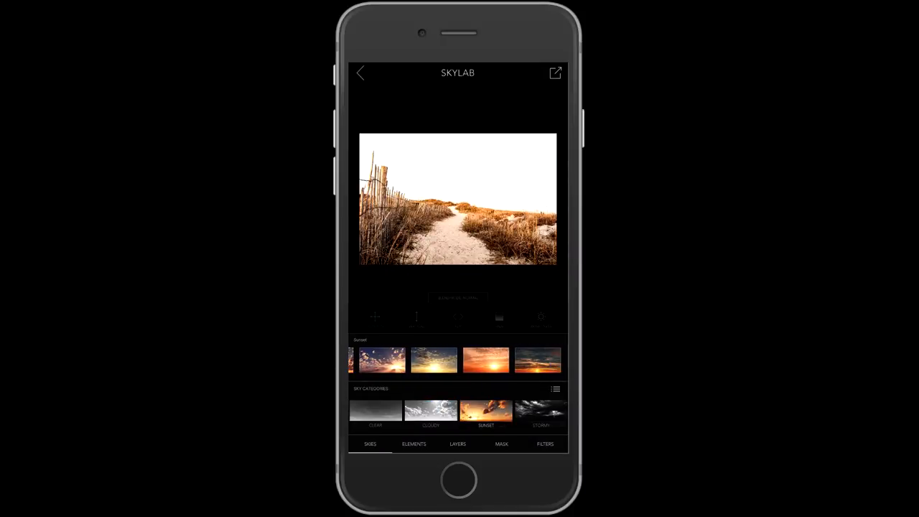
pyautogui.click(541, 410)
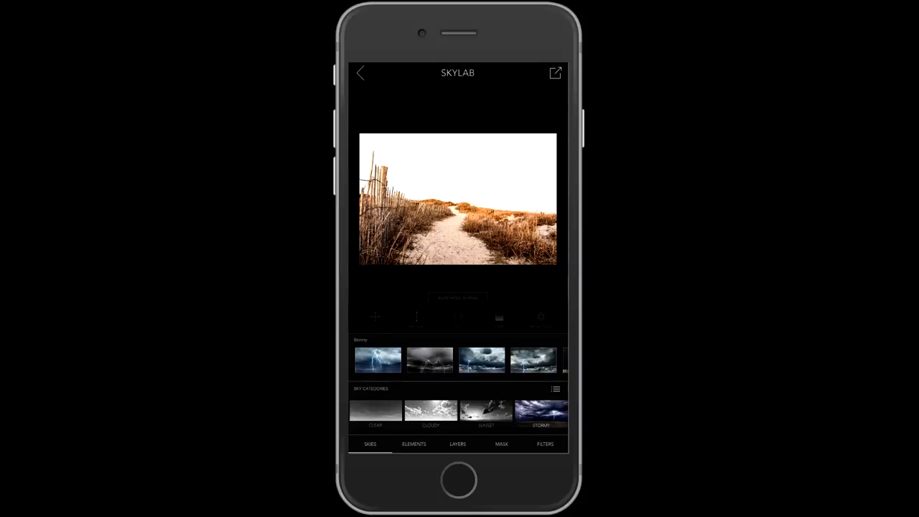
pyautogui.moveTo(503, 361); pyautogui.dragTo(402, 361)
pyautogui.moveTo(503, 360); pyautogui.dragTo(402, 360)
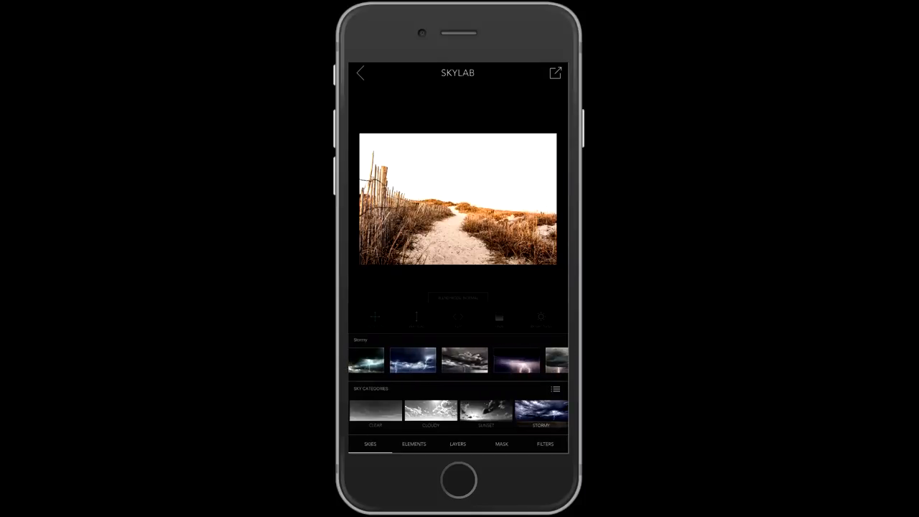
pyautogui.moveTo(503, 411); pyautogui.dragTo(495, 411)
pyautogui.click(479, 410)
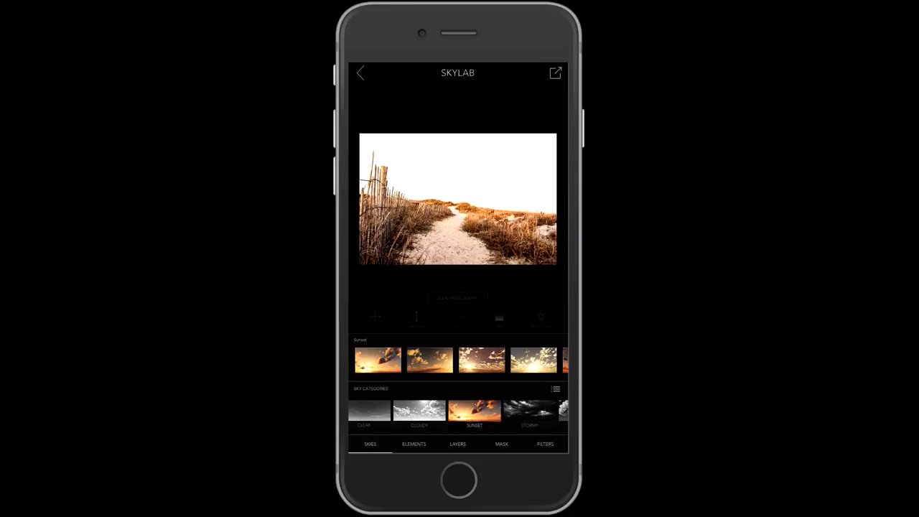
pyautogui.hscroll(3, 458, 361)
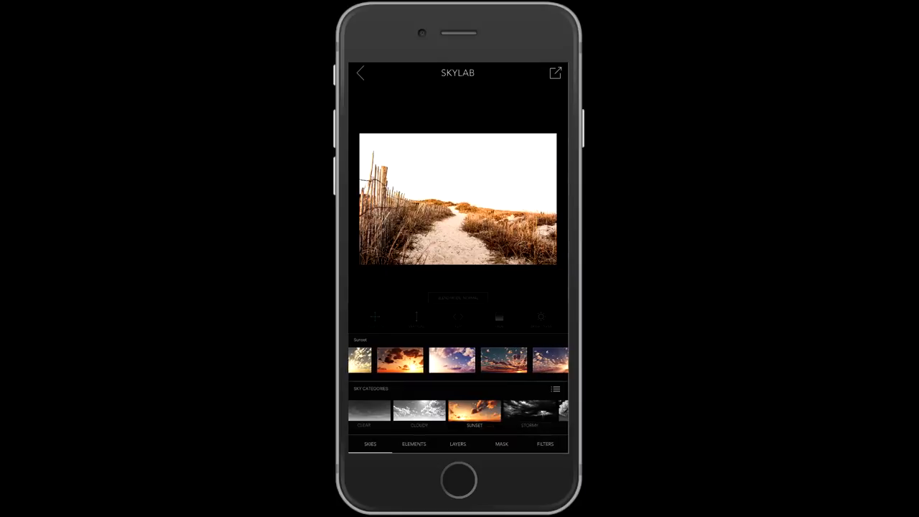
pyautogui.hscroll(3, 459, 360)
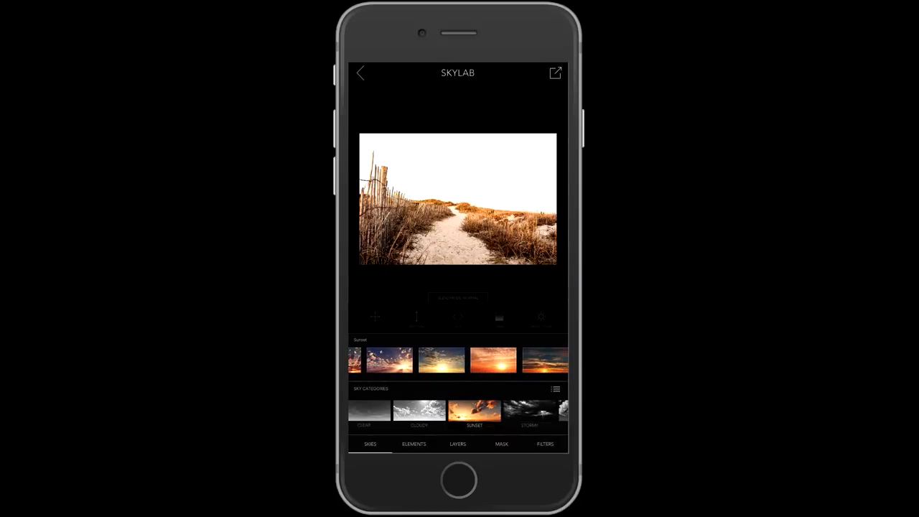
pyautogui.hscroll(3, 458, 361)
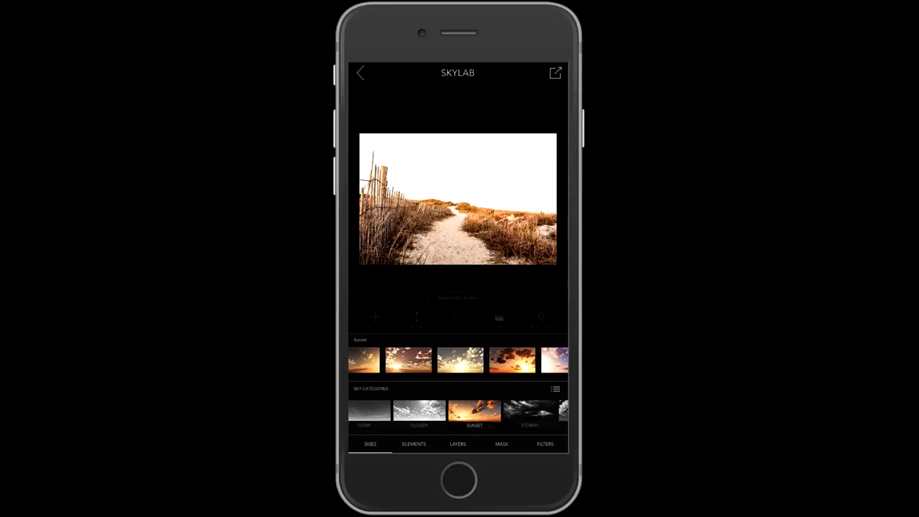
pyautogui.hscroll(3, 458, 360)
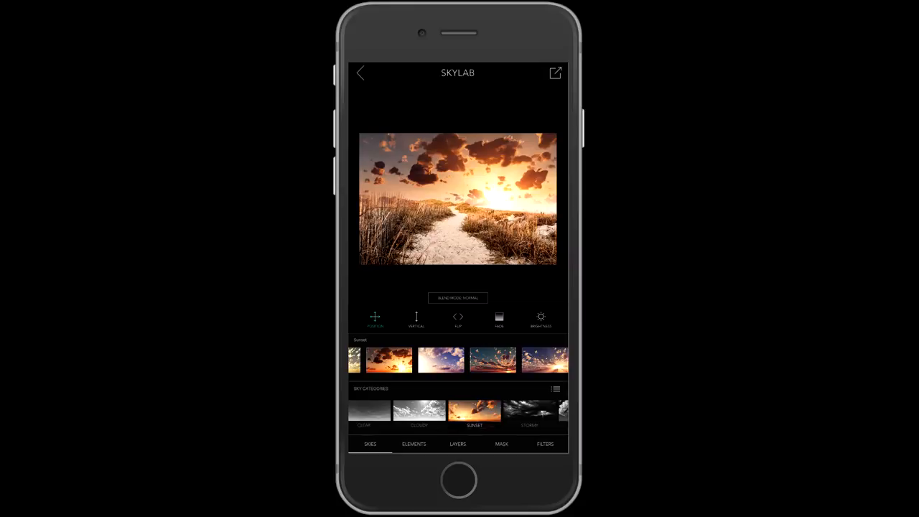
# Try the blue-purple and dense orange skies, then keep the dark-cloud sunset sky with the bright sun.
pyautogui.click(449, 361)
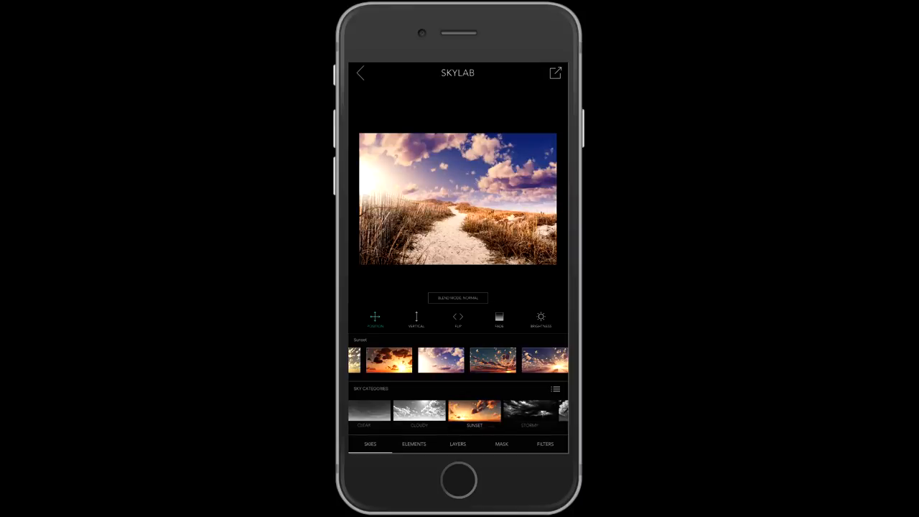
pyautogui.click(492, 360)
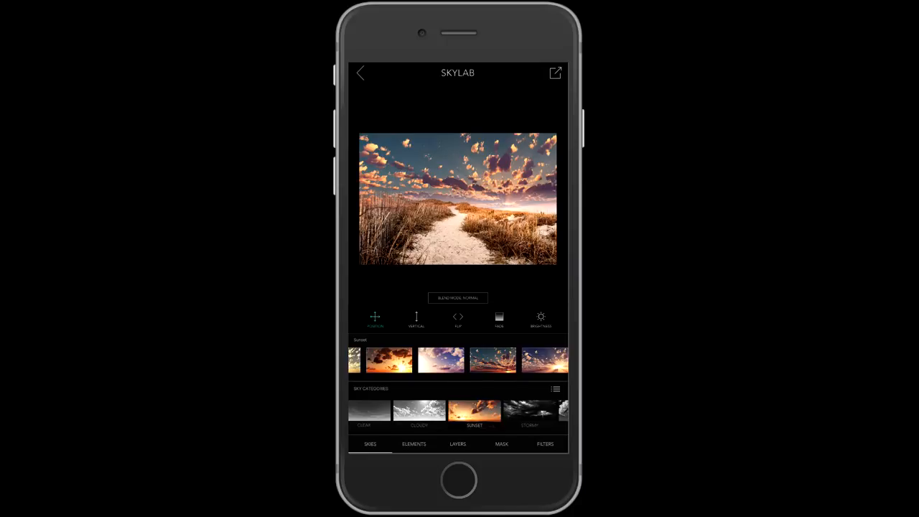
pyautogui.click(389, 361)
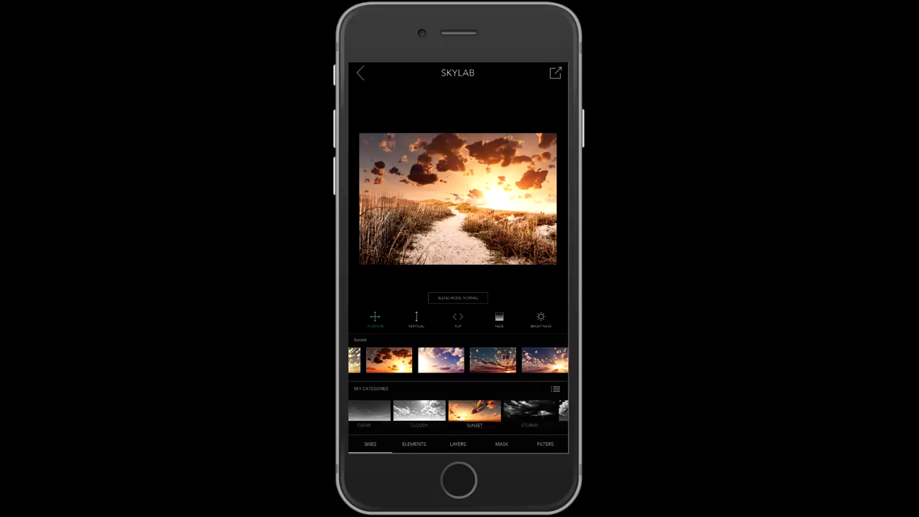
pyautogui.click(540, 318)
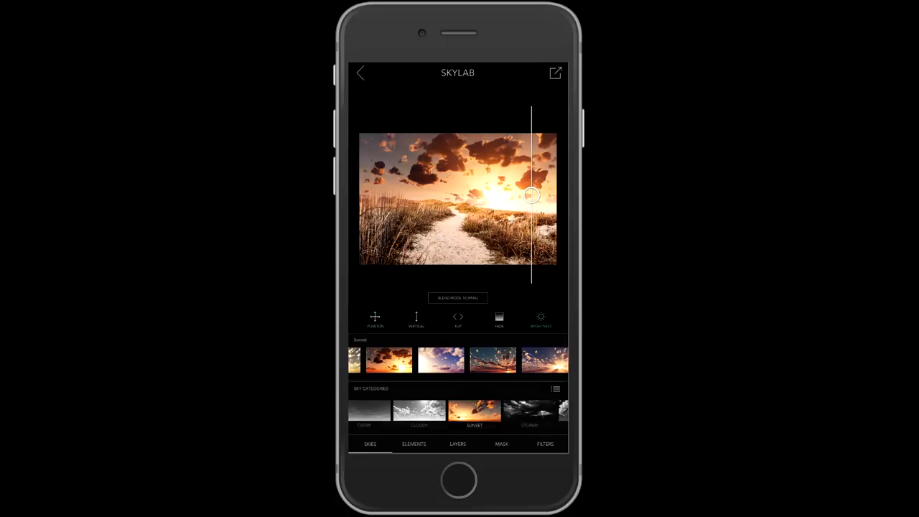
# Lower the sunset sky's brightness slightly for a moodier look.
pyautogui.moveTo(530, 195)
pyautogui.mouseDown()
pyautogui.moveTo(531, 237)
pyautogui.moveTo(532, 194)
pyautogui.mouseUp()
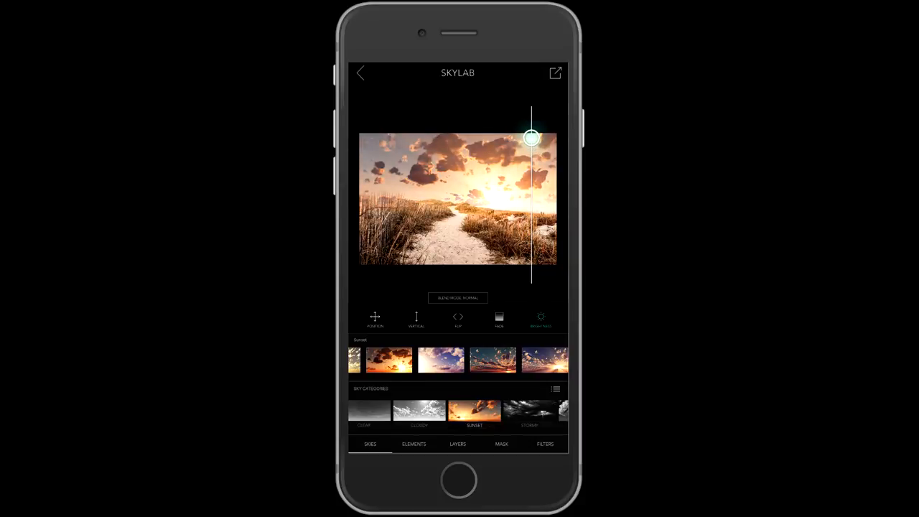
pyautogui.moveTo(533, 194); pyautogui.dragTo(531, 216)
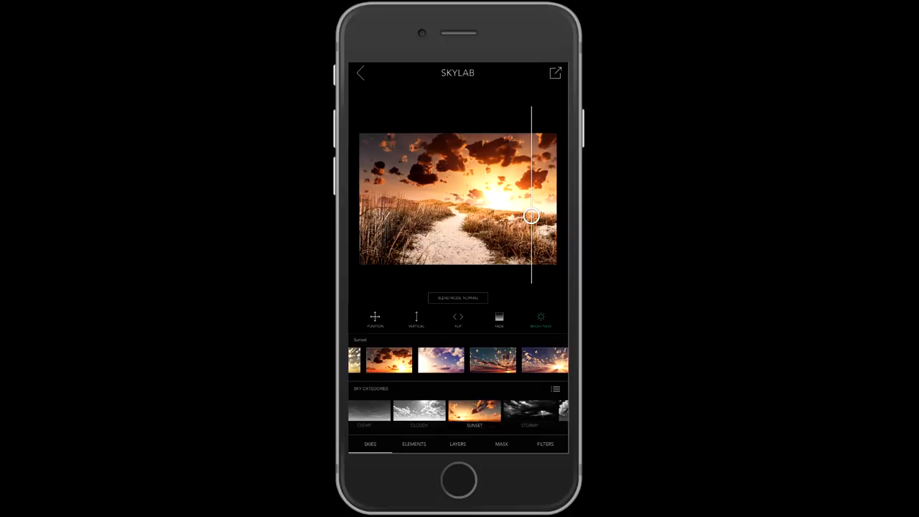
pyautogui.click(545, 444)
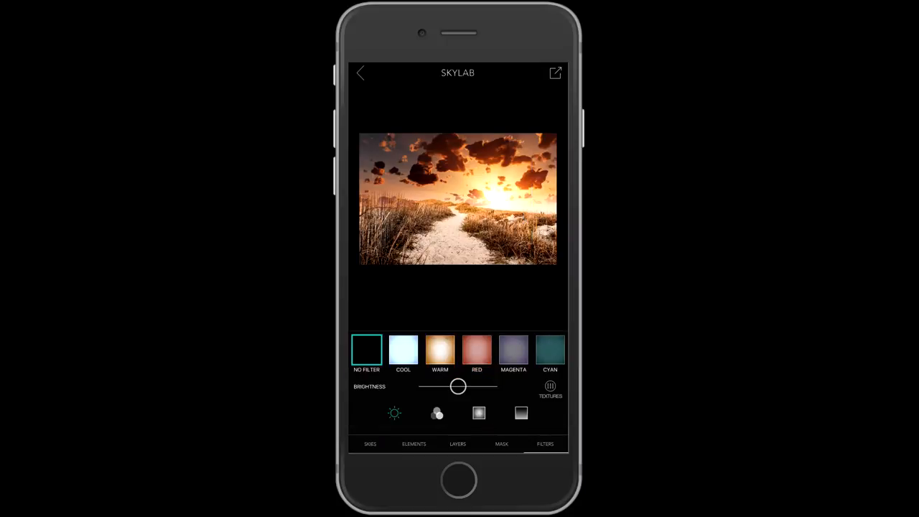
# Apply the WARM filter and nudge the brightness slider down a little.
pyautogui.click(439, 350)
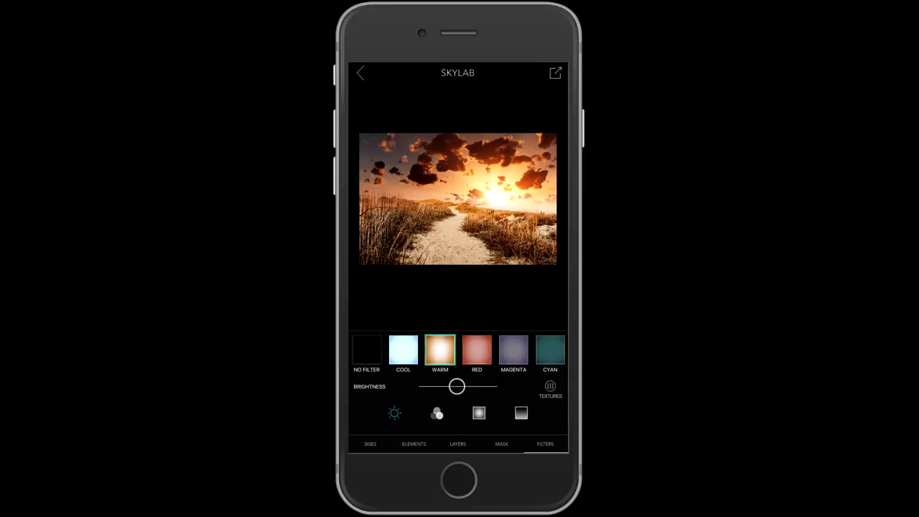
pyautogui.moveTo(457, 387)
pyautogui.mouseDown()
pyautogui.moveTo(498, 387)
pyautogui.moveTo(418, 387)
pyautogui.moveTo(446, 387)
pyautogui.mouseUp()
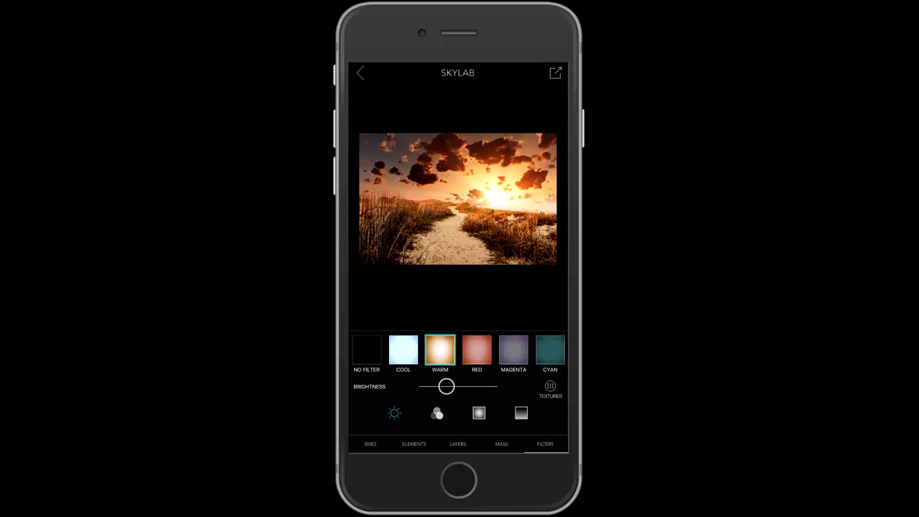
pyautogui.click(501, 444)
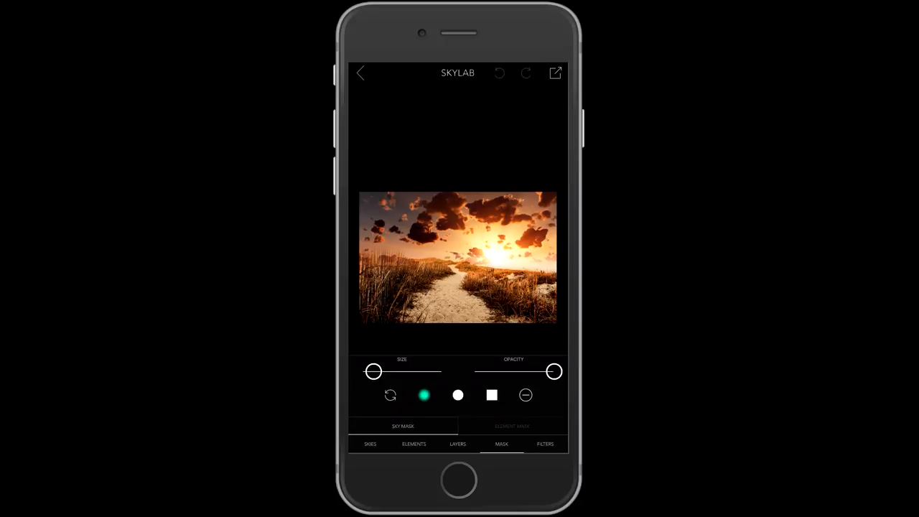
# Enlarge the mask brush, lower its opacity, switch to adding mode and keep the soft round shape.
pyautogui.moveTo(373, 372)
pyautogui.mouseDown()
pyautogui.moveTo(408, 372)
pyautogui.moveTo(385, 371)
pyautogui.mouseUp()
pyautogui.moveTo(554, 372); pyautogui.dragTo(488, 371)
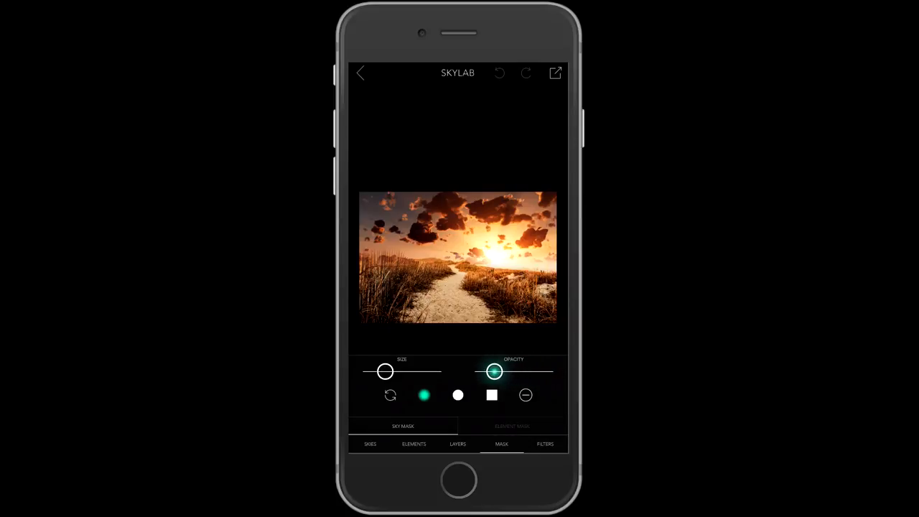
pyautogui.moveTo(489, 371); pyautogui.dragTo(488, 371)
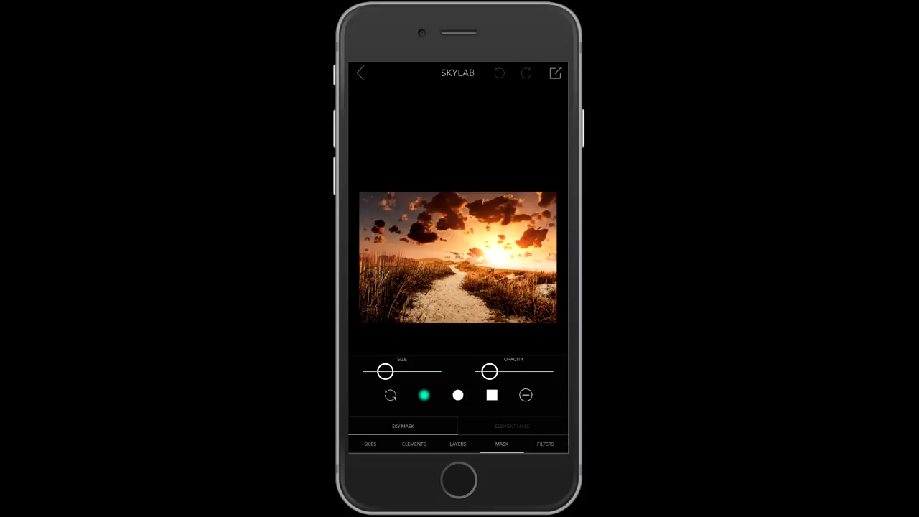
pyautogui.click(458, 395)
pyautogui.click(492, 395)
pyautogui.click(526, 395)
pyautogui.click(424, 395)
# Save the finished sunset photo to the Camera Roll and close the export panel.
pyautogui.click(555, 73)
pyautogui.click(413, 115)
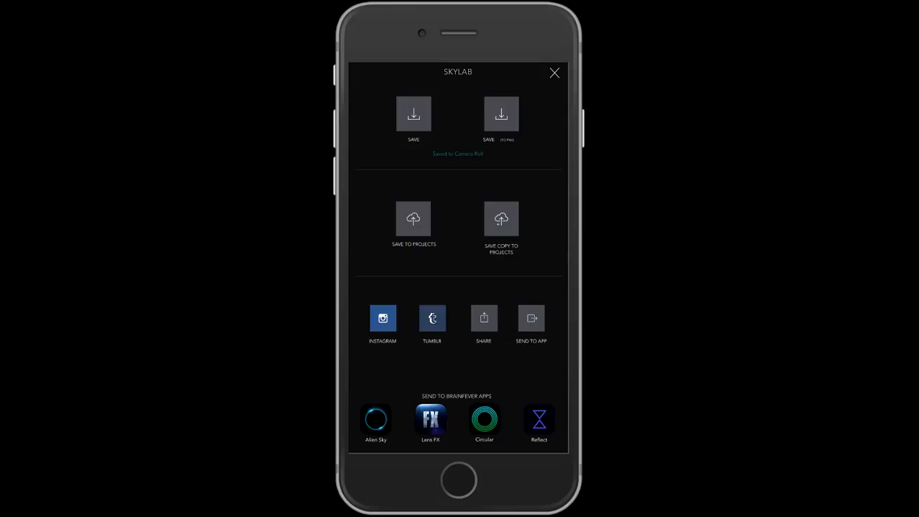
pyautogui.click(554, 73)
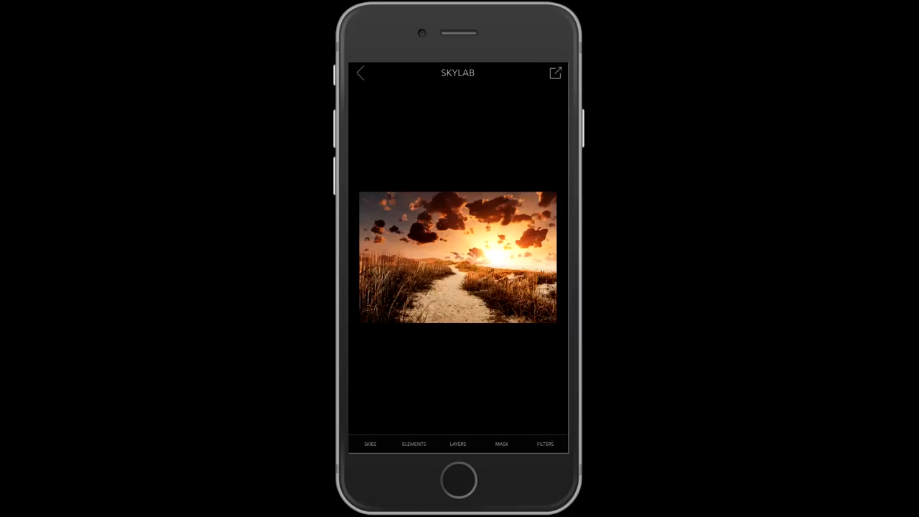